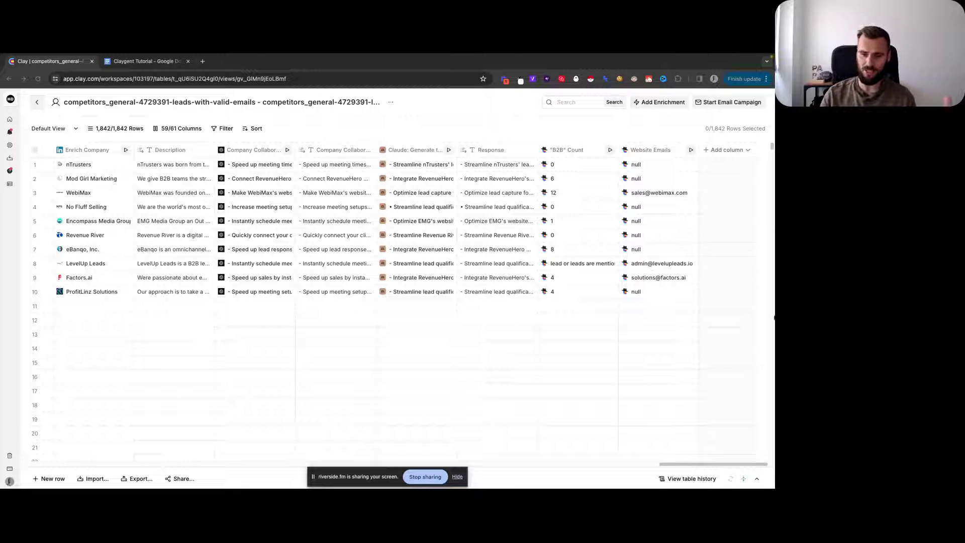
Step: Open the "B2B" Count column's Claygent settings, whose gpt-3.5-turbo mission counts "lead" mentions
click(519, 132)
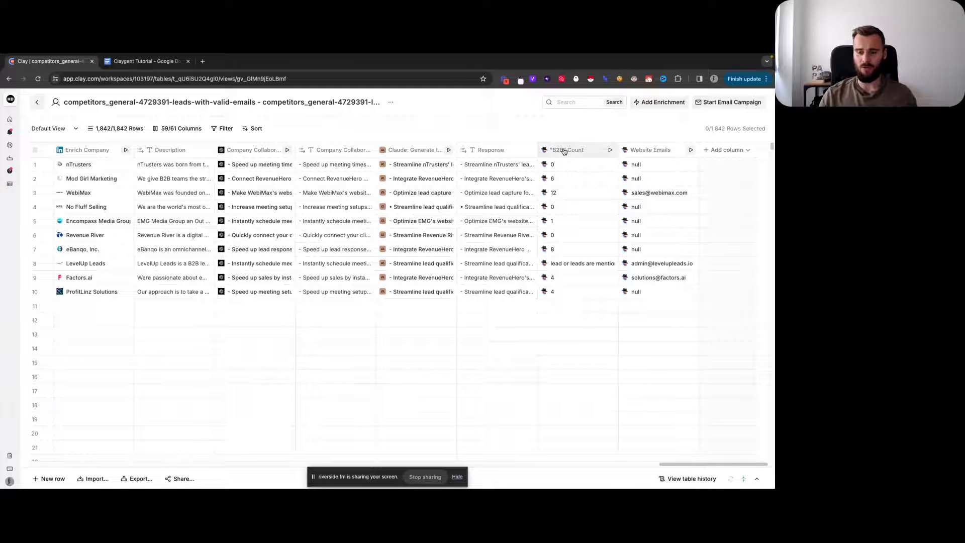
click(564, 151)
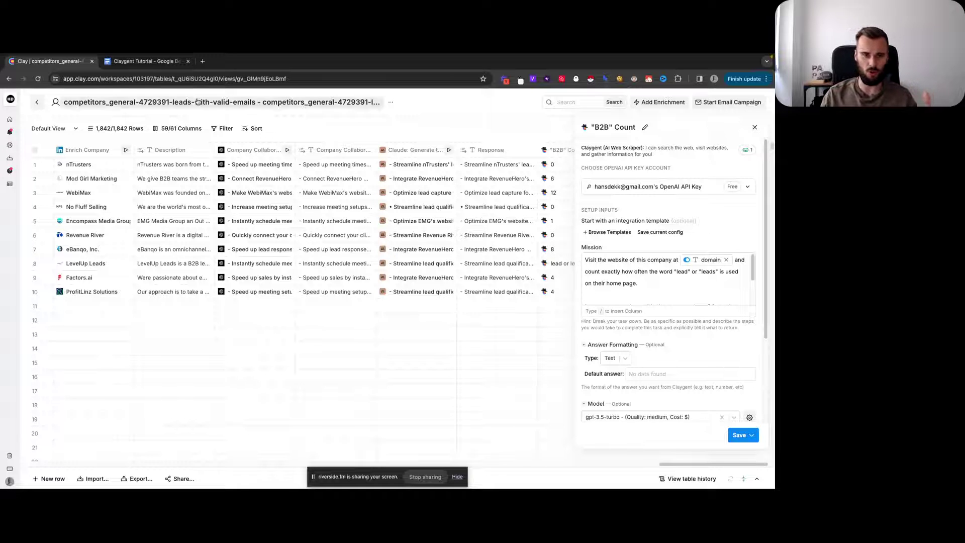
Step: Switch to the Claygent Tutorial doc and highlight the objective 'find lead generation companies'
click(152, 62)
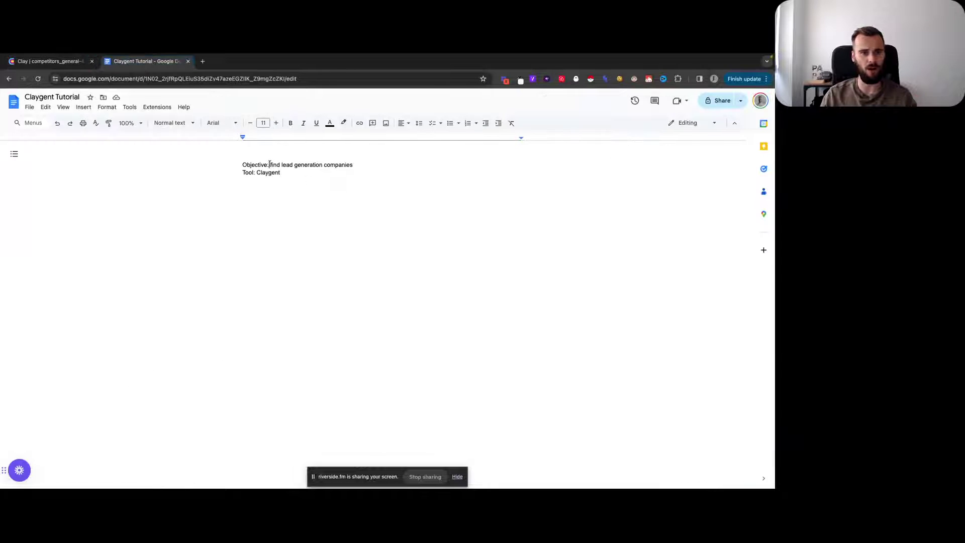
drag(271, 165, 357, 165)
click(357, 165)
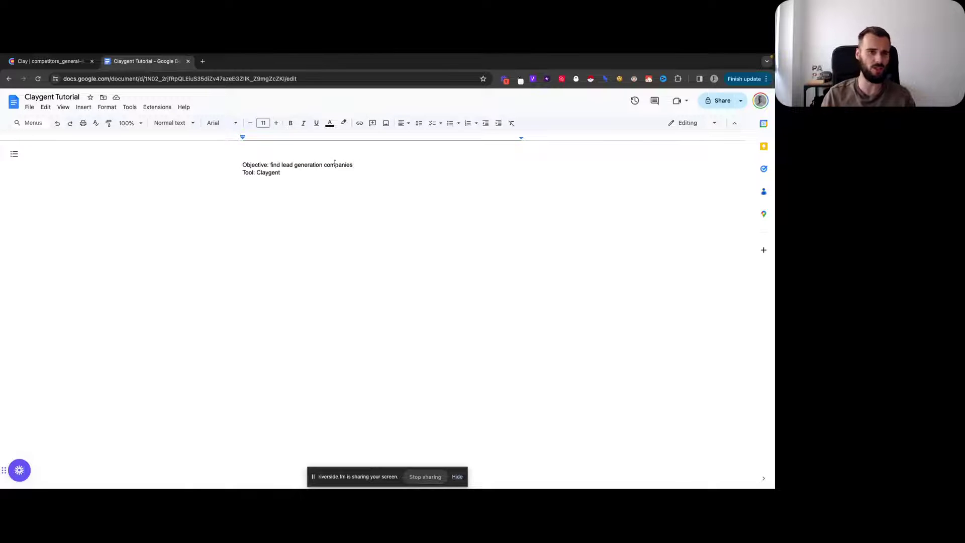
Step: Return to Clay and expand the "B2B" Count Mission prompt to read it in full
click(51, 62)
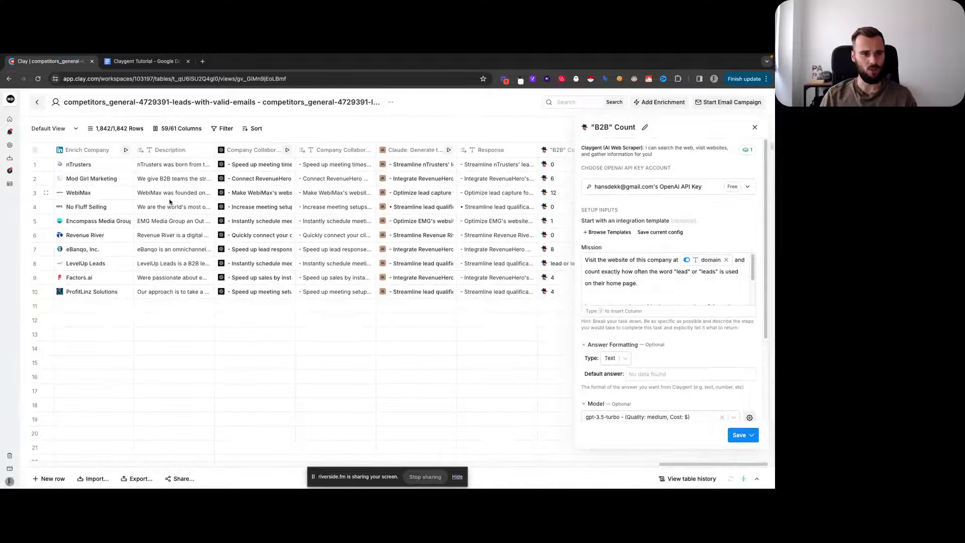
click(623, 280)
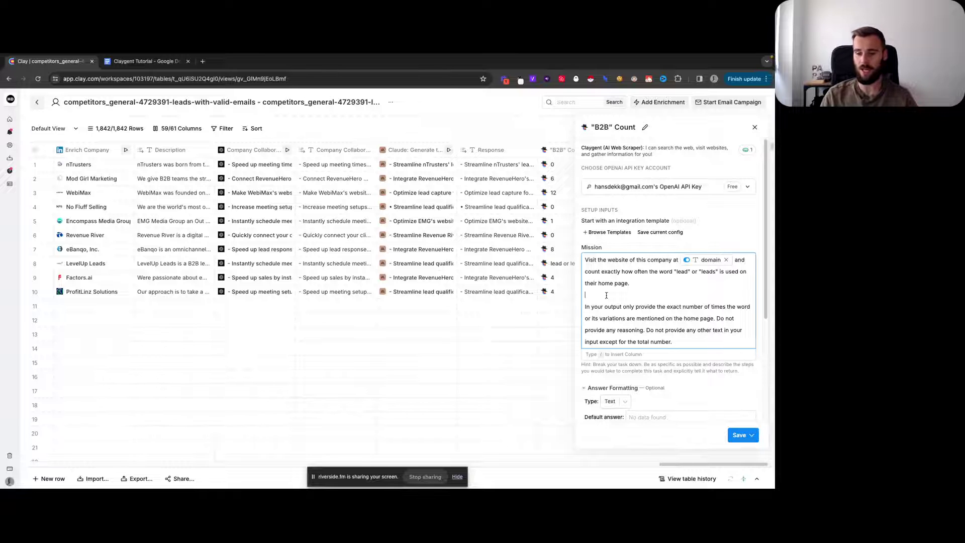
scroll(669, 327, down, 1)
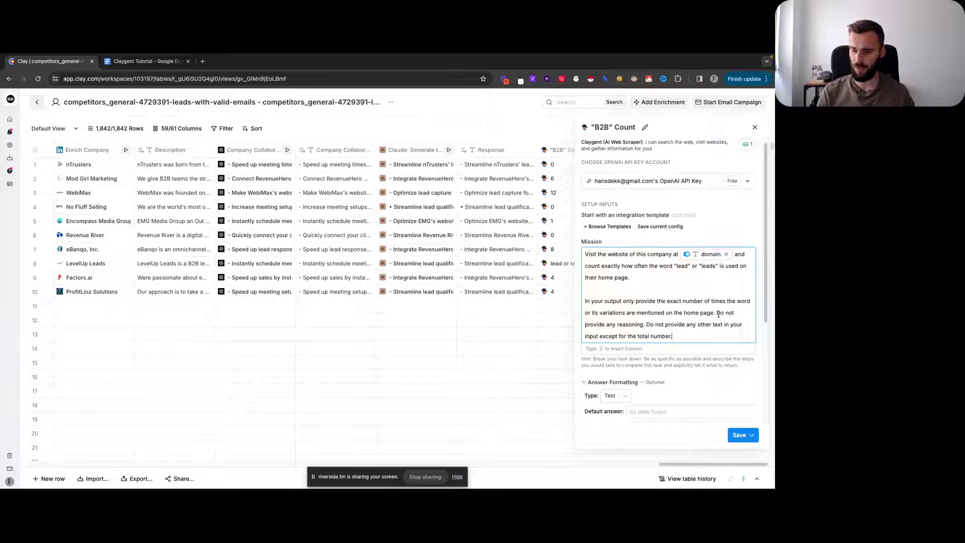
key(shift+super+Down)
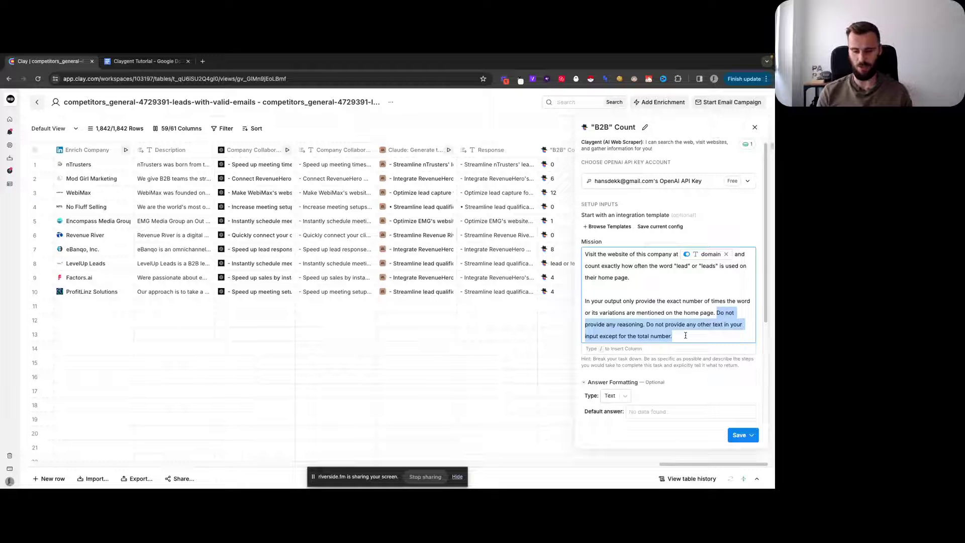
click(583, 330)
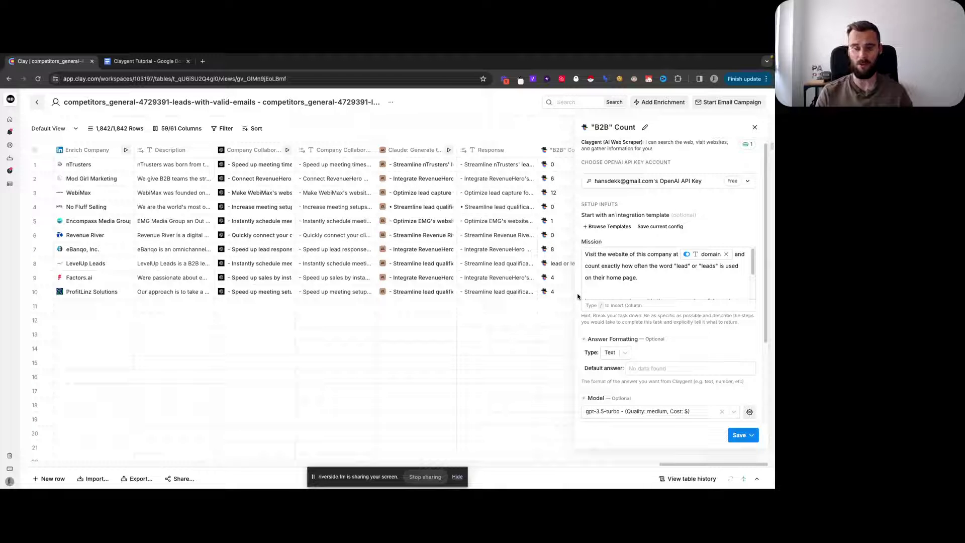
scroll(583, 302, down, 2)
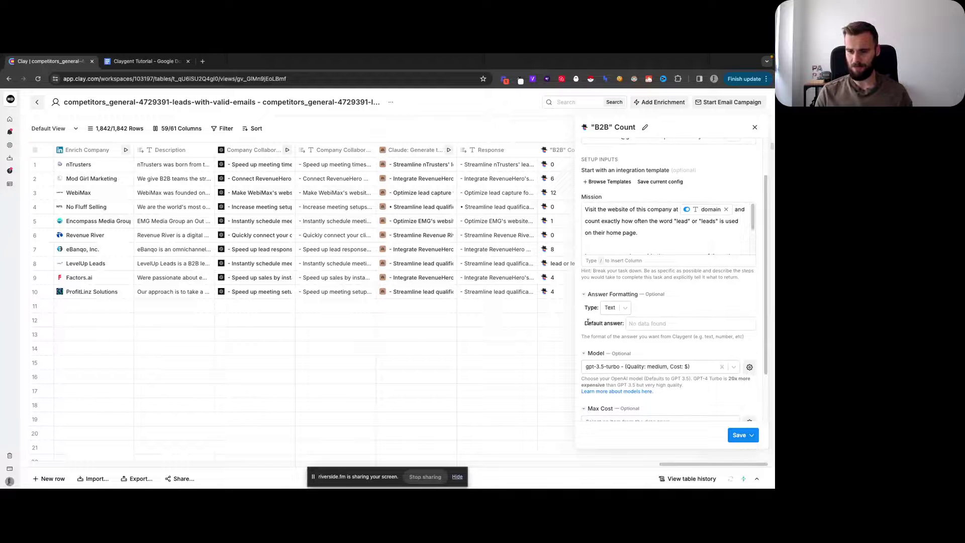
scroll(625, 367, down, 2)
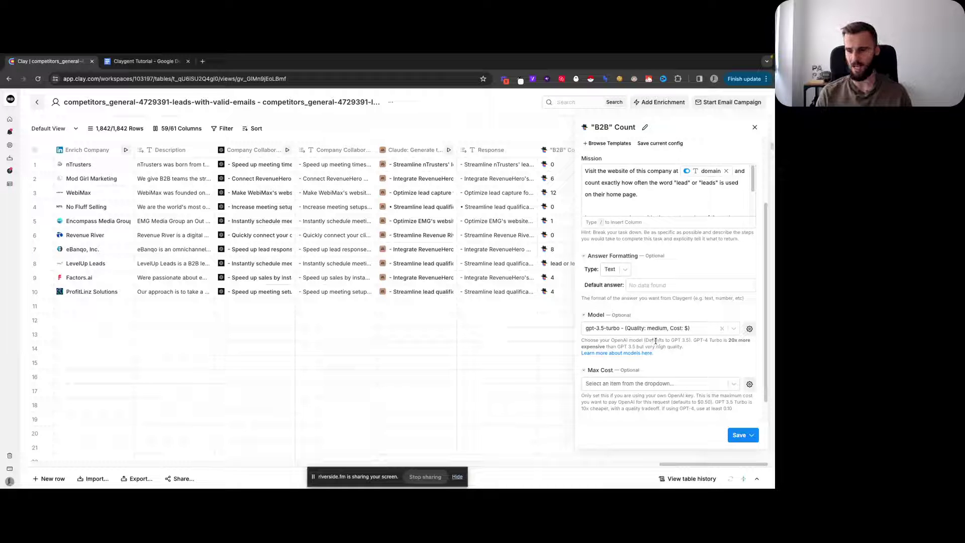
drag(691, 341, 739, 342)
click(702, 341)
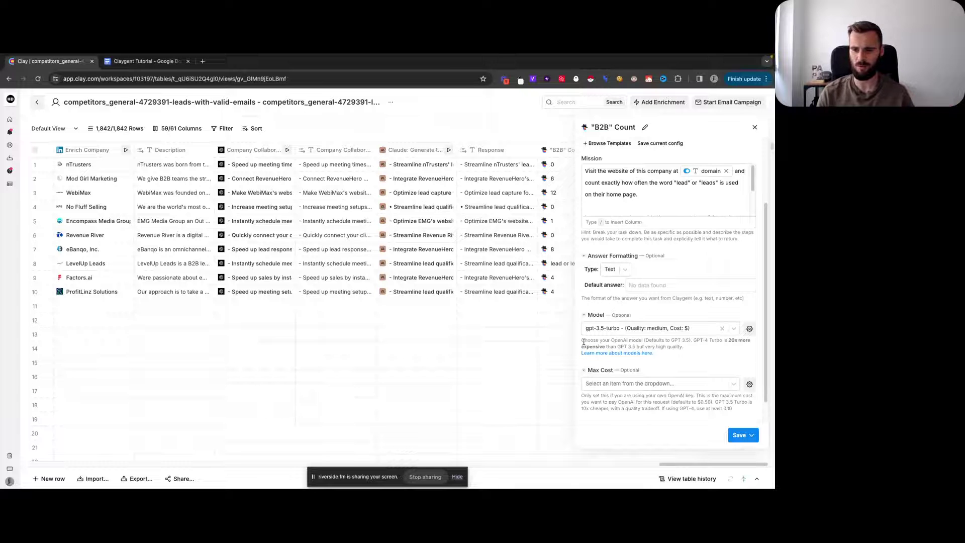
scroll(583, 342, down, 1)
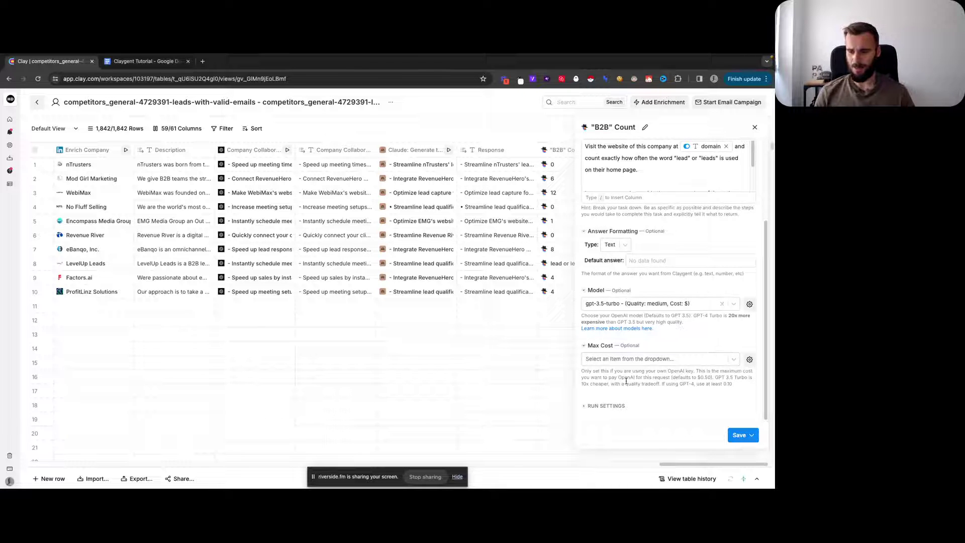
drag(659, 377, 711, 377)
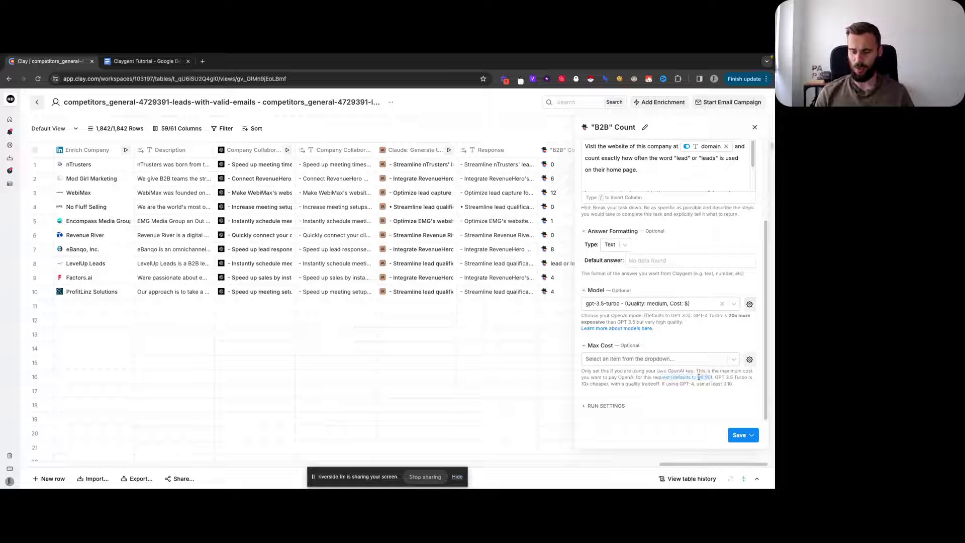
click(705, 376)
click(602, 406)
scroll(628, 370, down, 3)
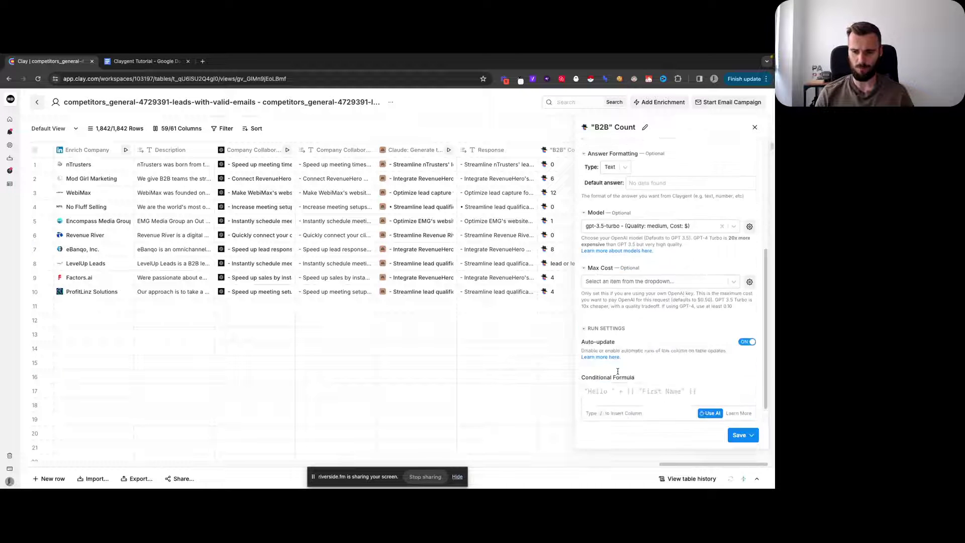
scroll(628, 370, down, 1)
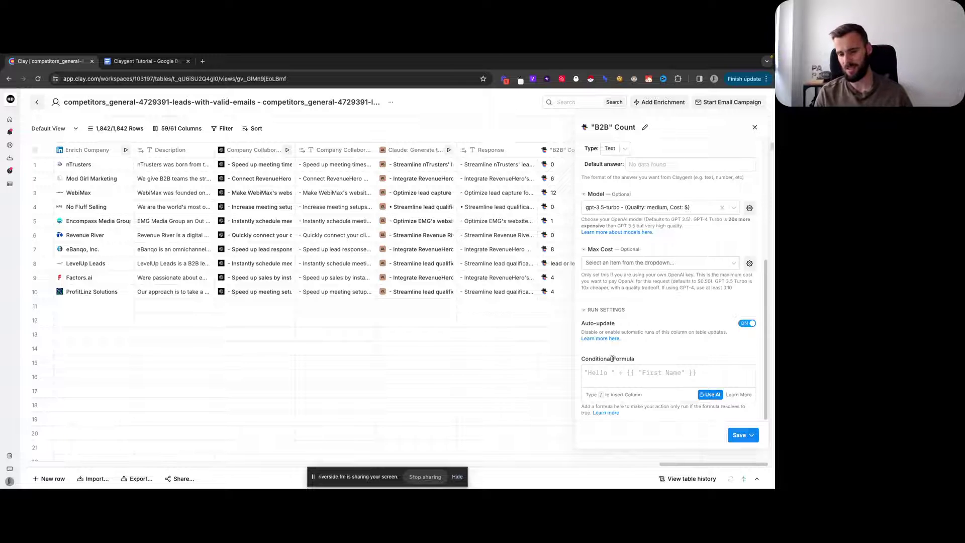
scroll(612, 358, up, 4)
scroll(612, 359, up, 1)
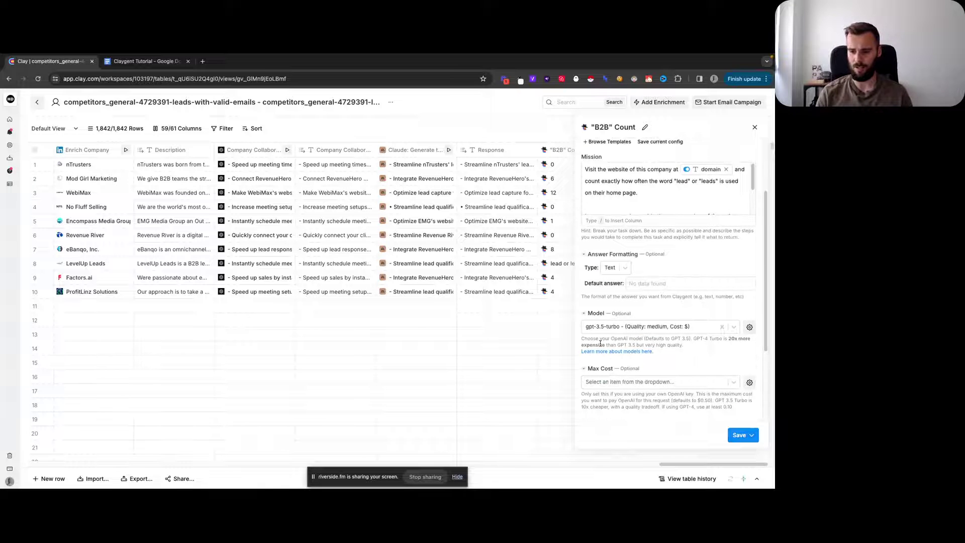
scroll(602, 344, up, 3)
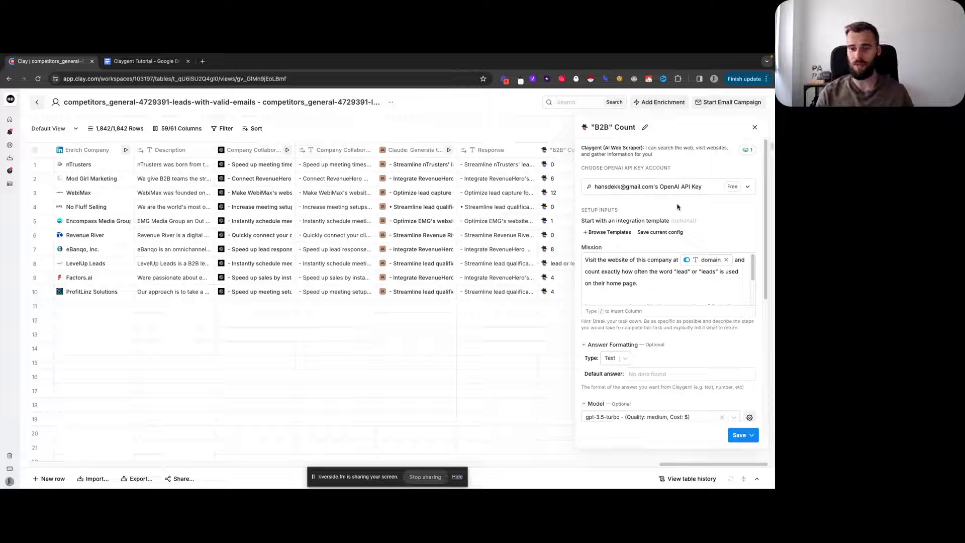
Step: Close the "B2B" Count settings panel to reveal the full leads table
click(755, 127)
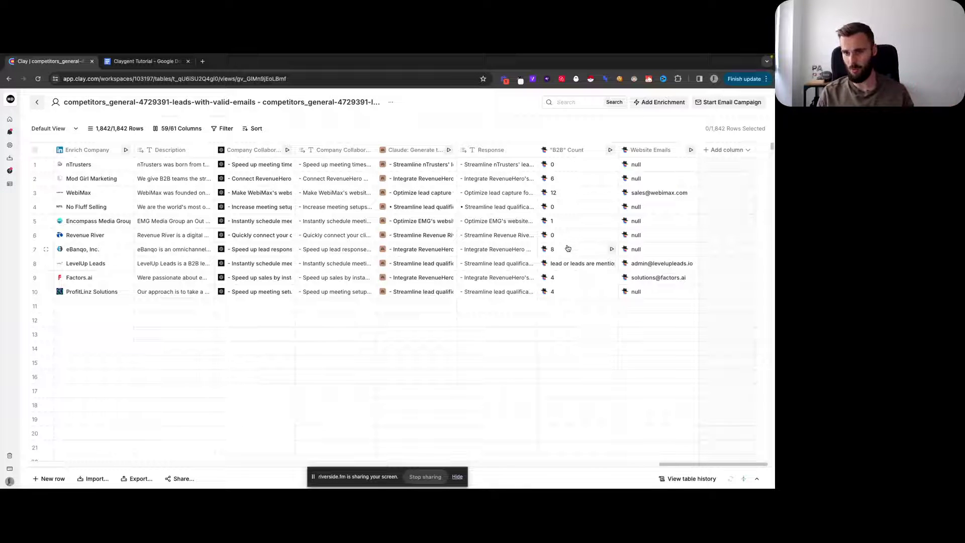
Step: From row 8's "B2B" Count cell details, add Reasoning and Result as new columns
click(586, 264)
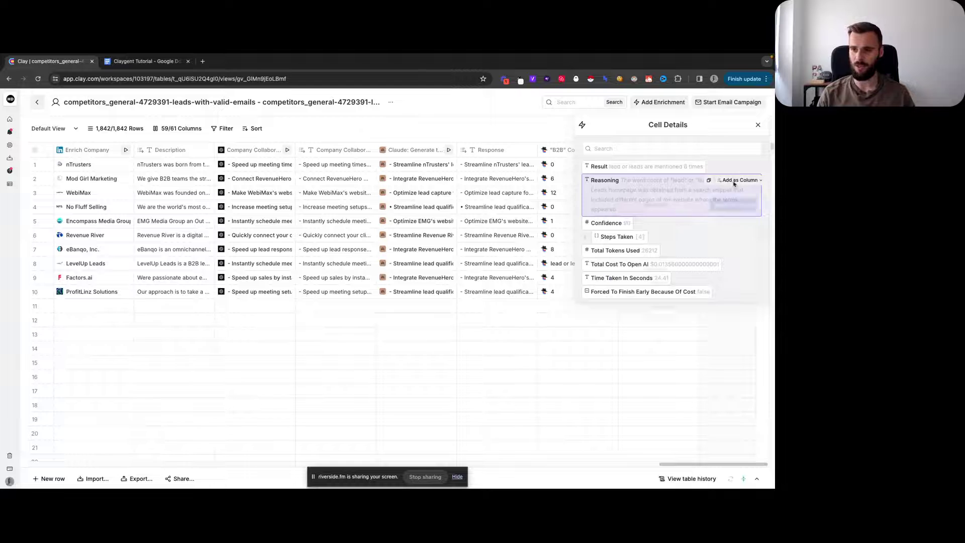
click(734, 180)
click(723, 208)
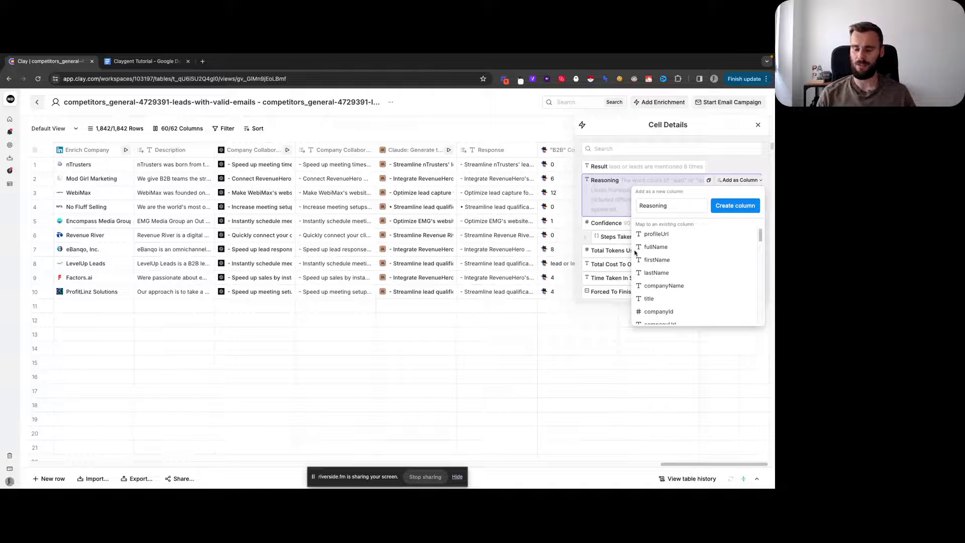
click(735, 205)
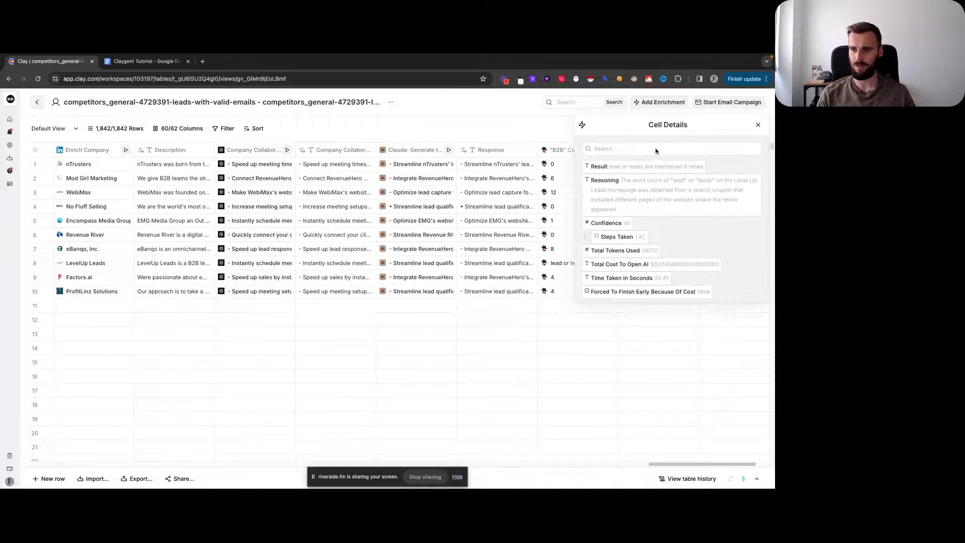
click(738, 167)
click(727, 192)
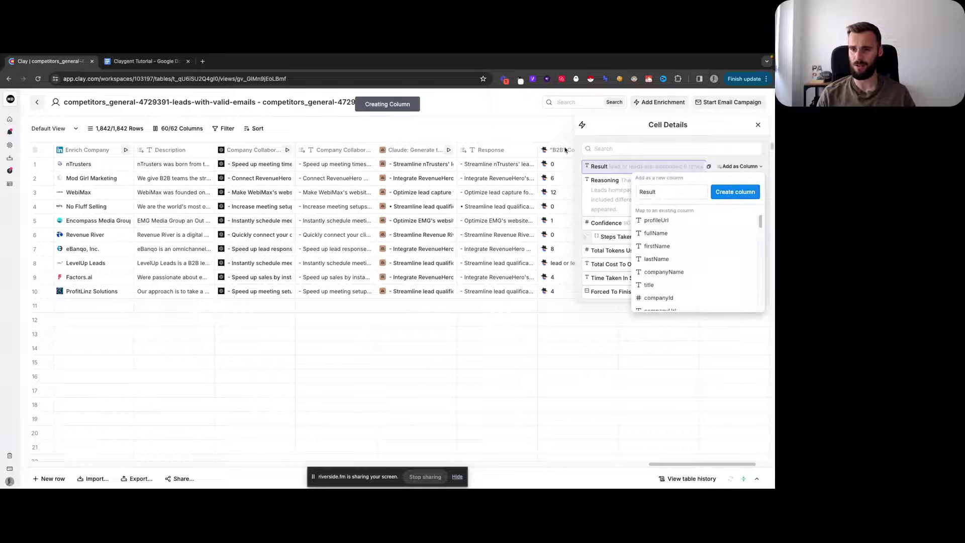
Step: Add a formula column generated from 'From /Result output the number only.' and save it
click(758, 125)
drag(685, 465, 709, 464)
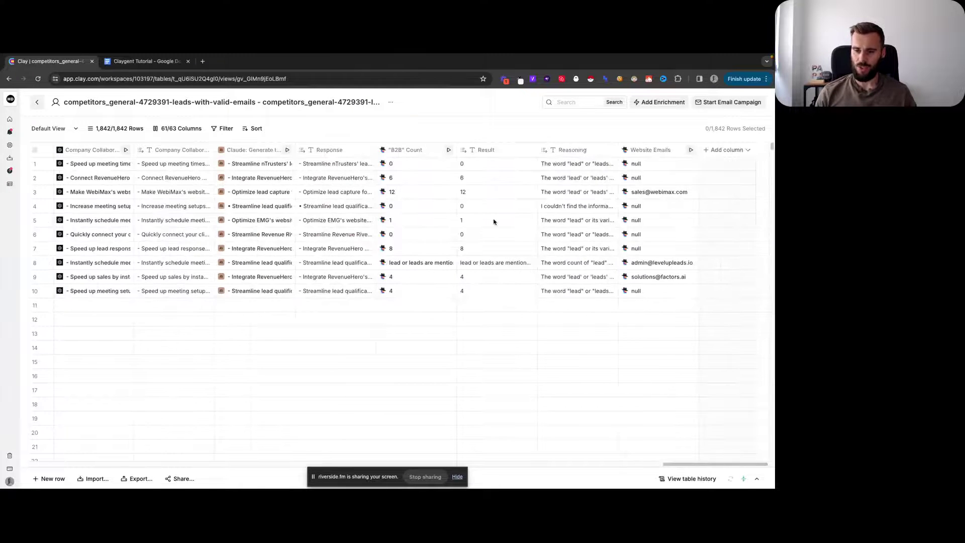
click(726, 150)
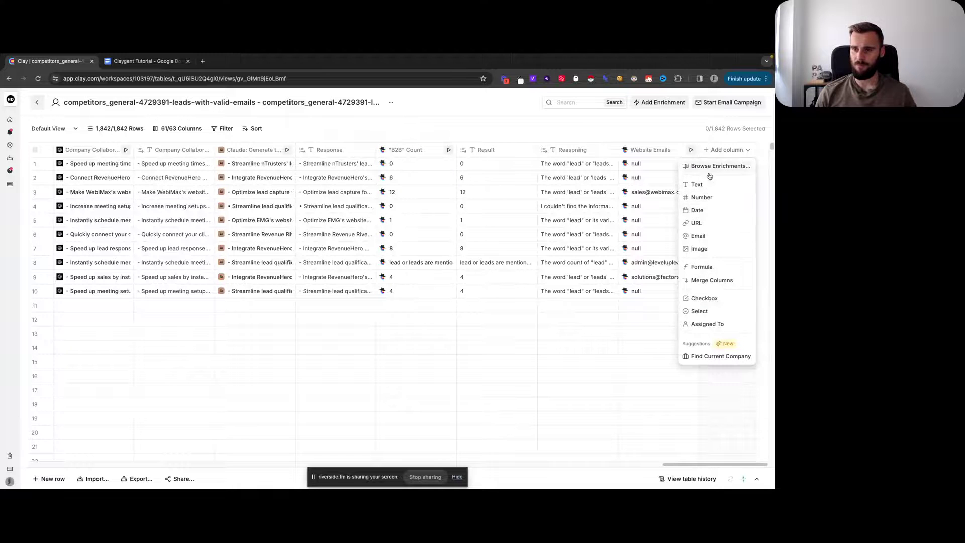
click(710, 271)
click(319, 214)
text(From /res)
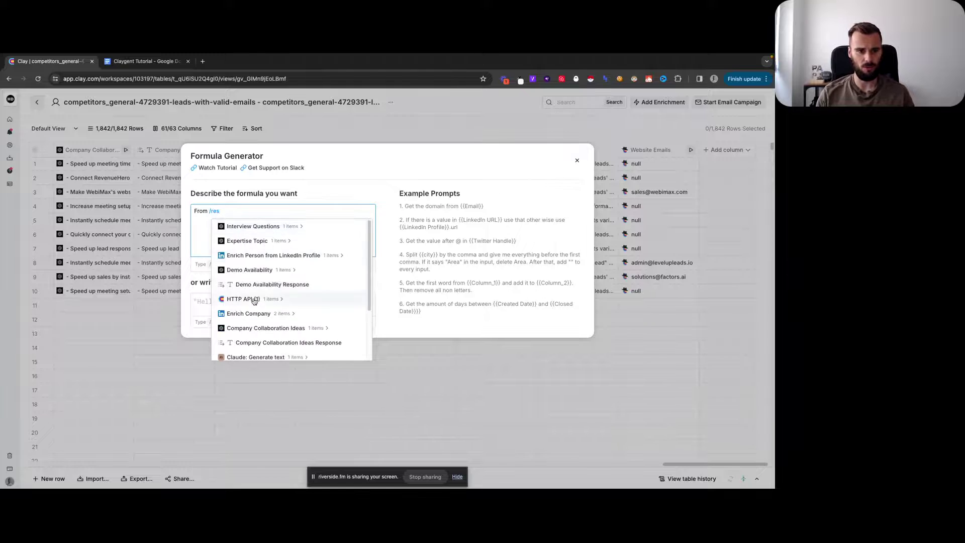
scroll(266, 321, down, 2)
click(244, 339)
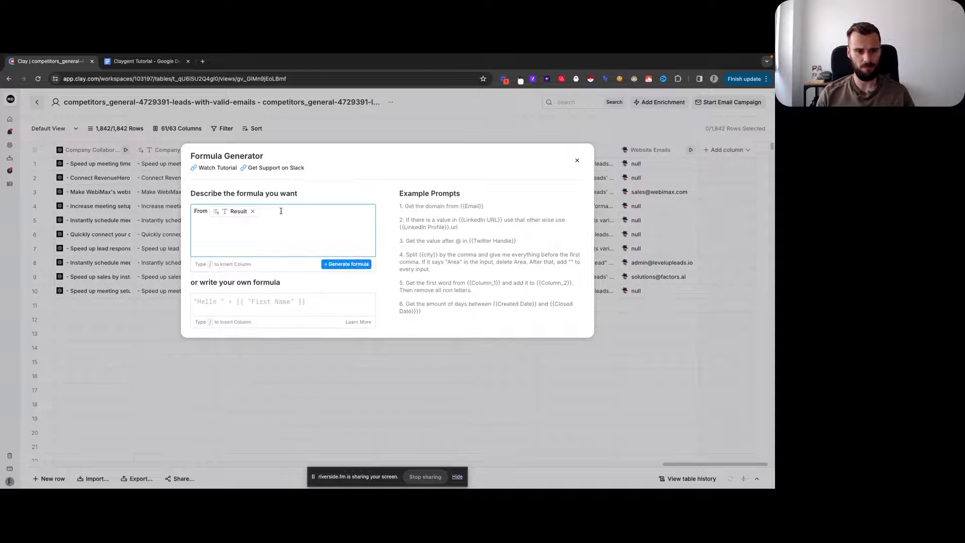
text(output the numb)
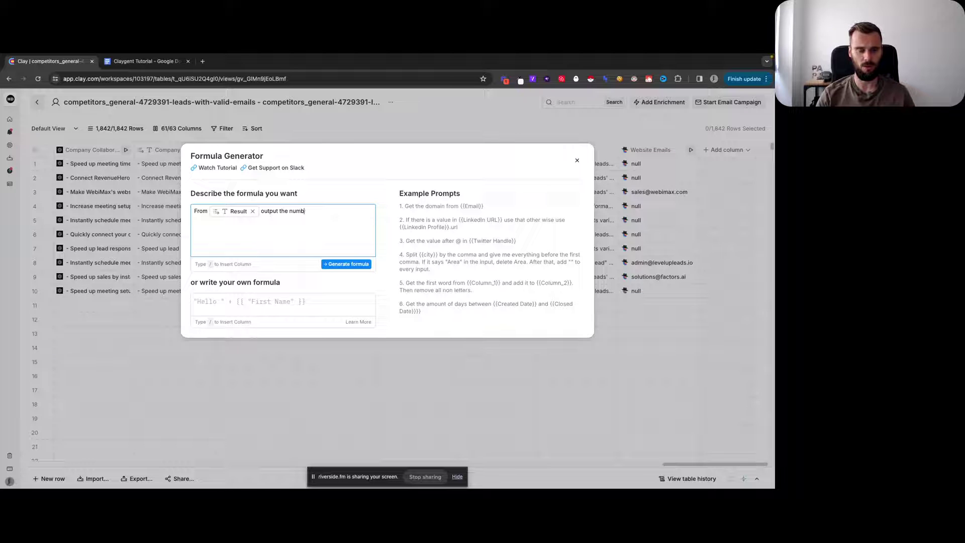
text(er only.)
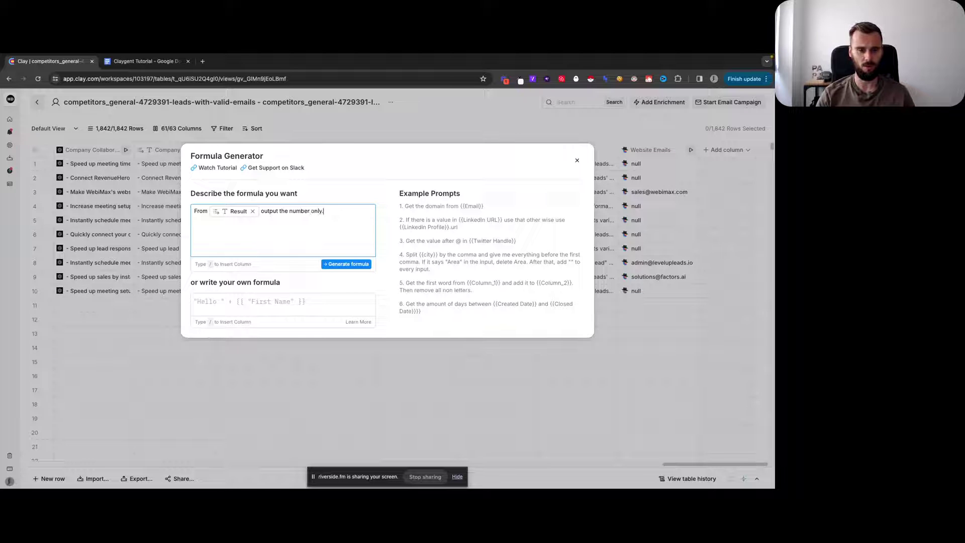
click(344, 264)
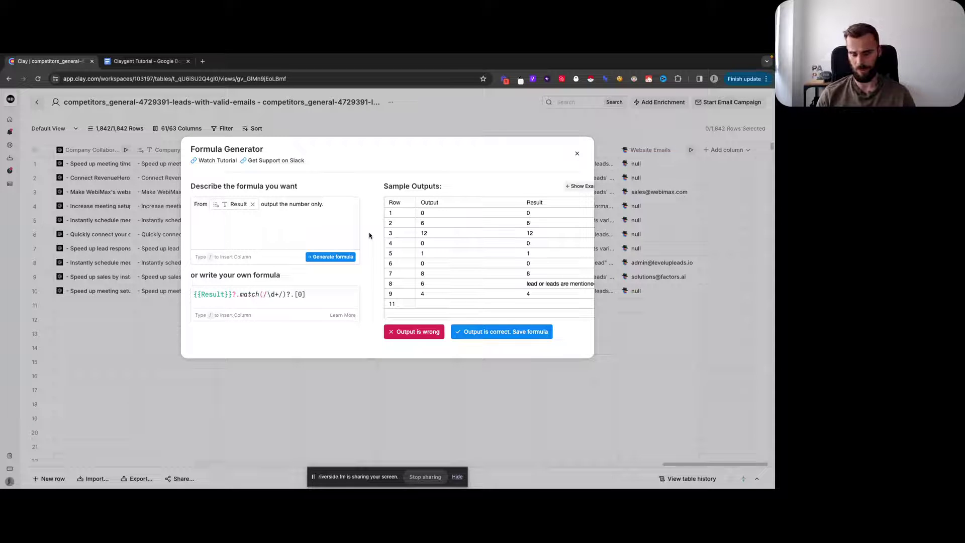
click(483, 332)
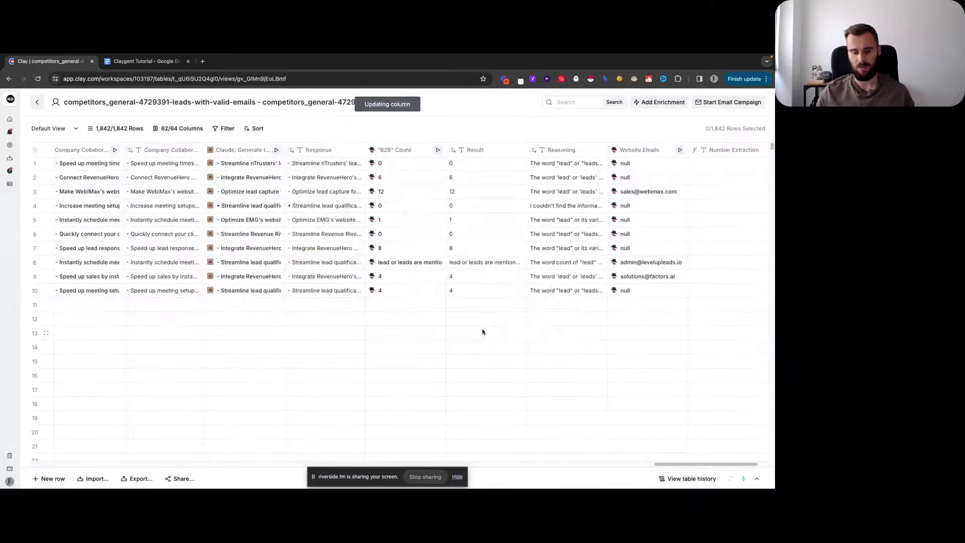
Step: Rename the Number Extraction column to final_count and save its settings
drag(680, 463, 722, 466)
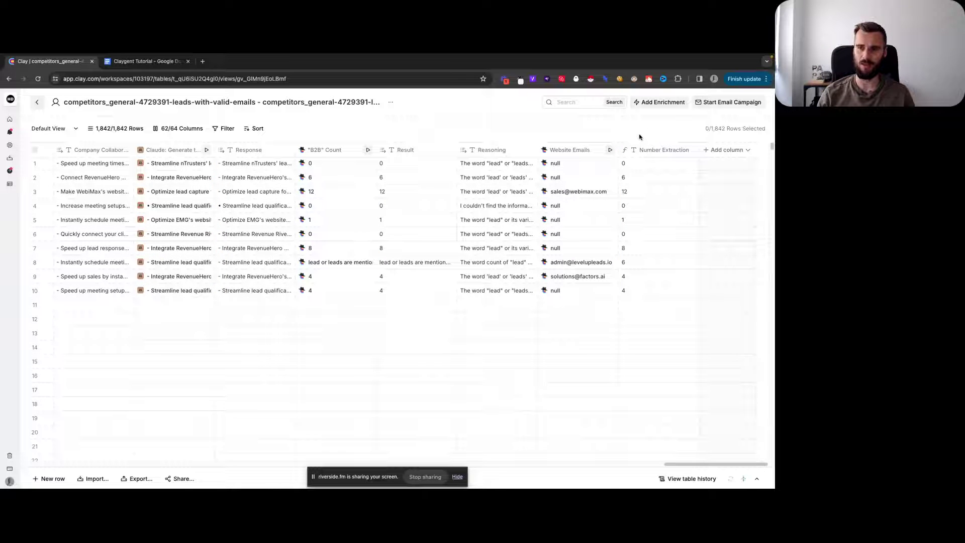
click(648, 151)
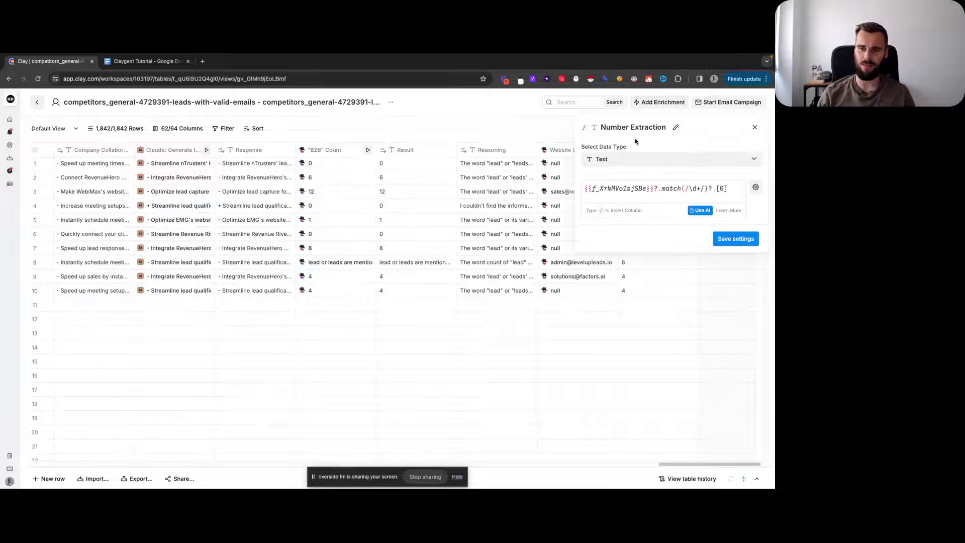
click(675, 129)
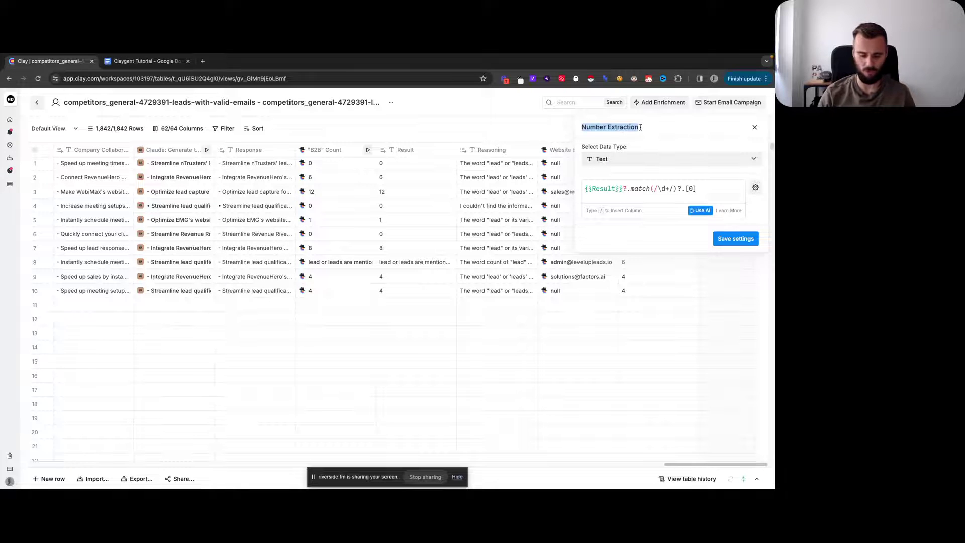
key(BackSpace)
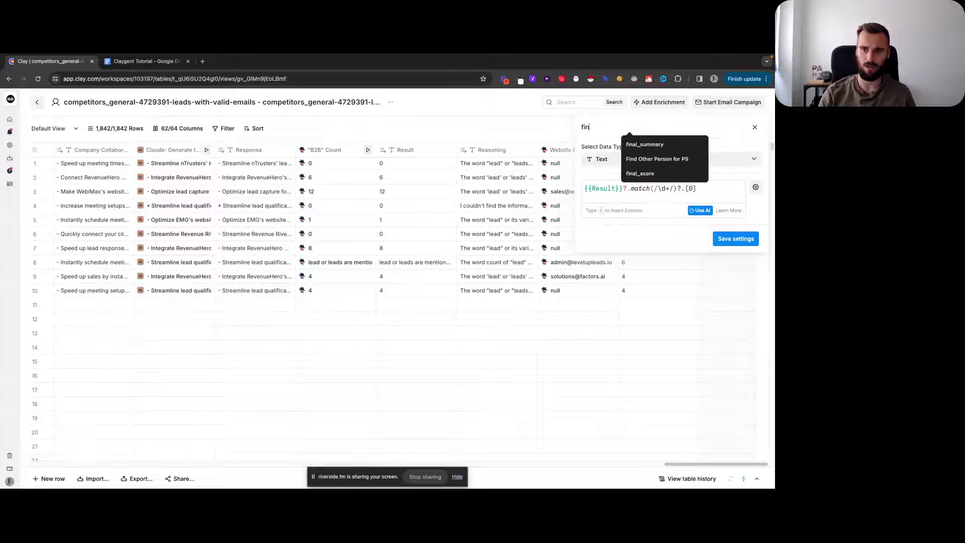
text(al_count)
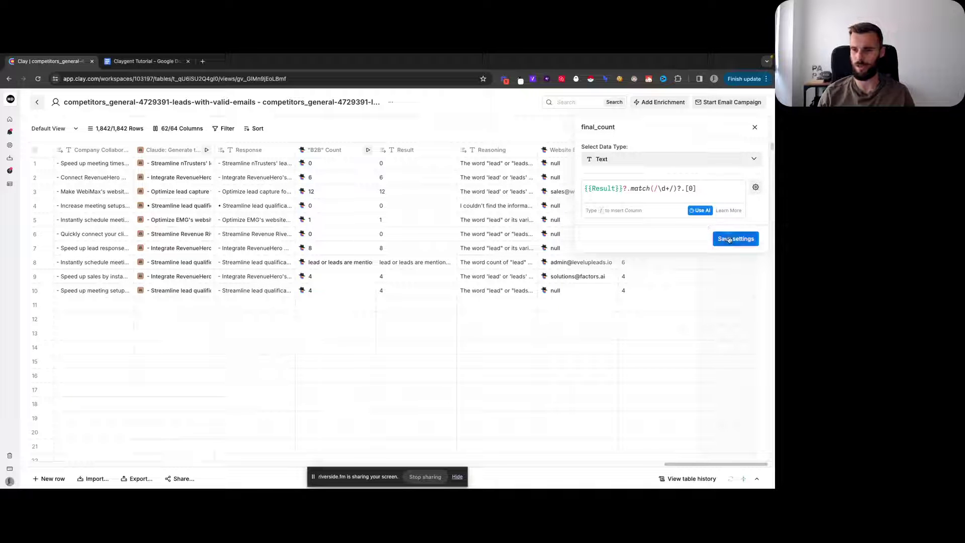
click(736, 238)
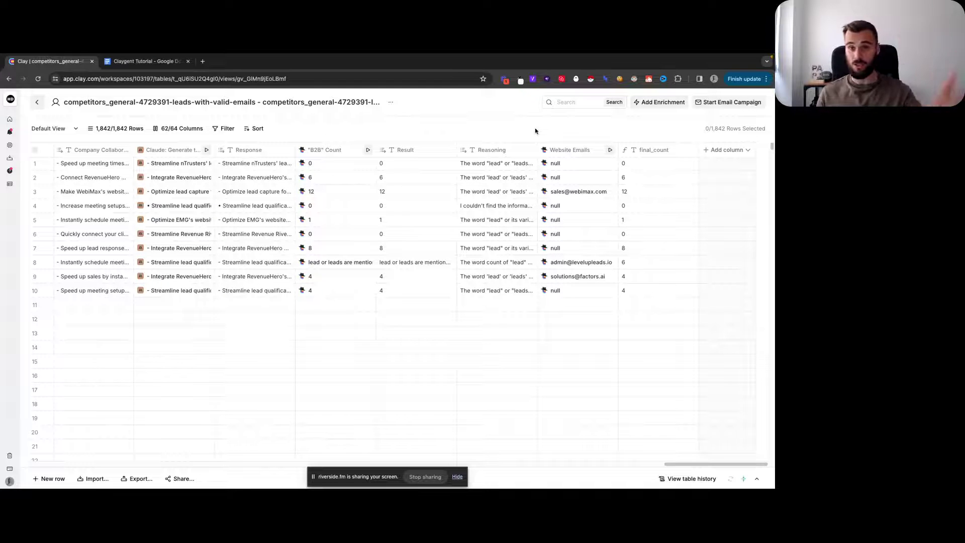
click(570, 150)
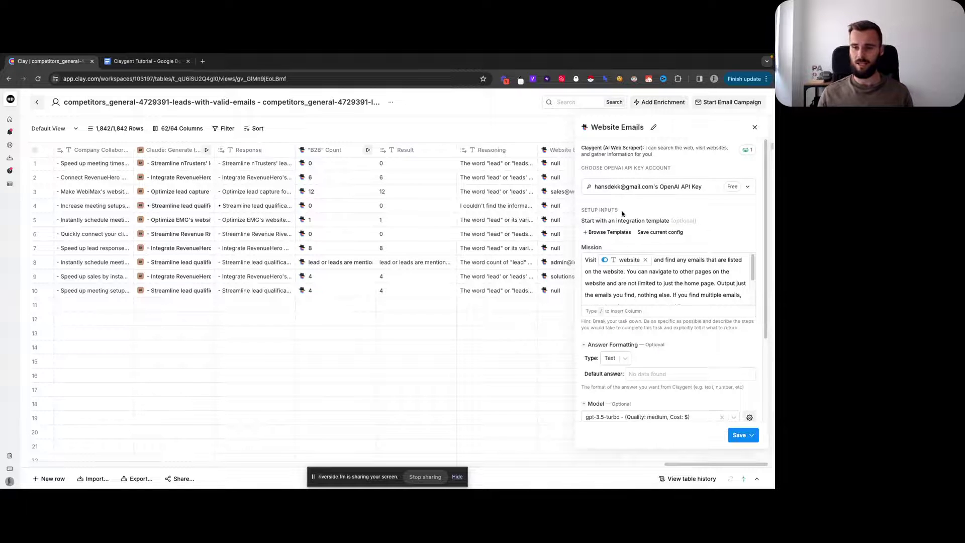
scroll(665, 272, down, 1)
scroll(665, 272, down, 1)
scroll(664, 272, down, 1)
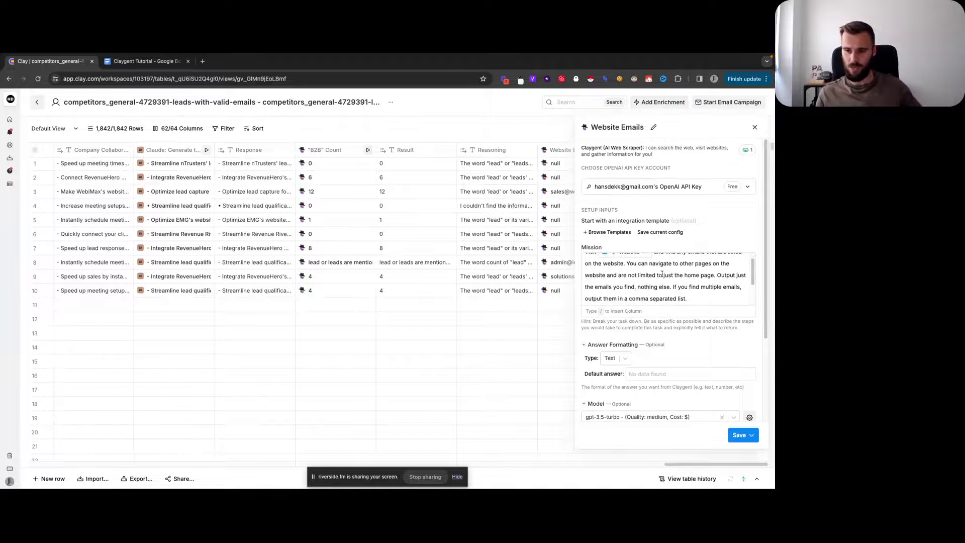
scroll(662, 274, down, 1)
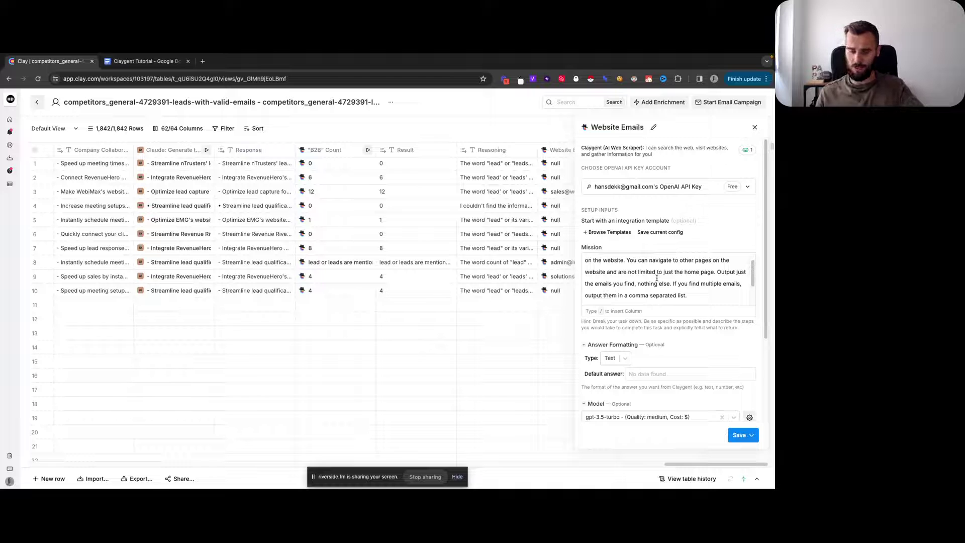
scroll(654, 279, down, 1)
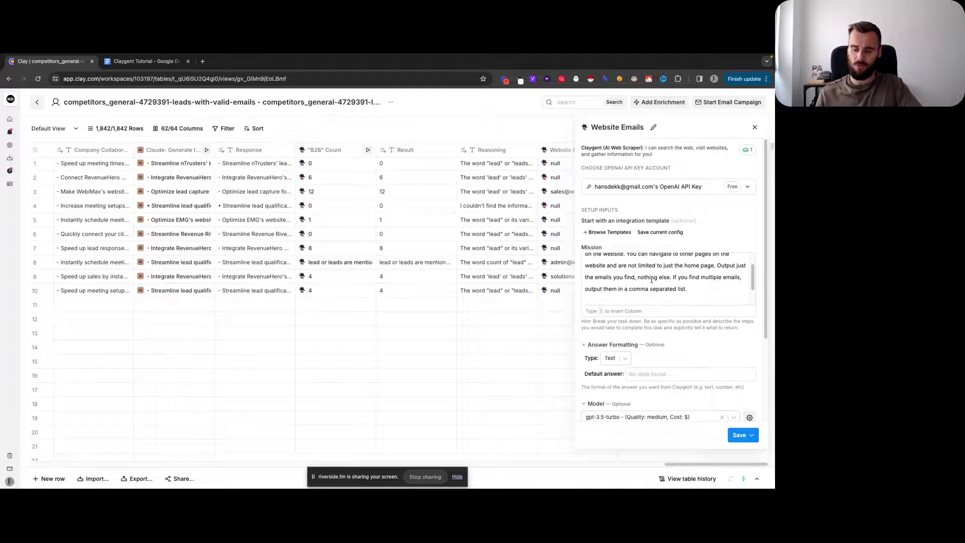
scroll(652, 280, down, 1)
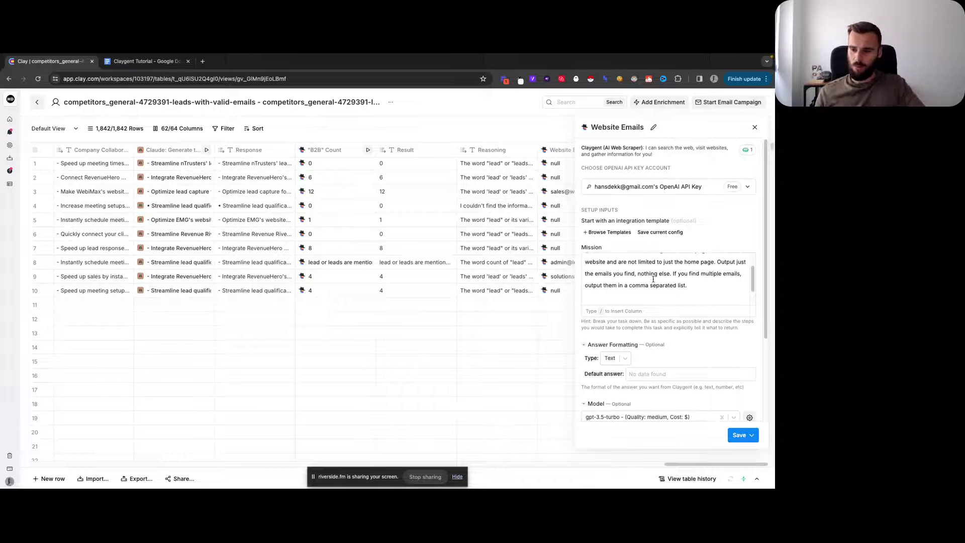
scroll(651, 280, down, 3)
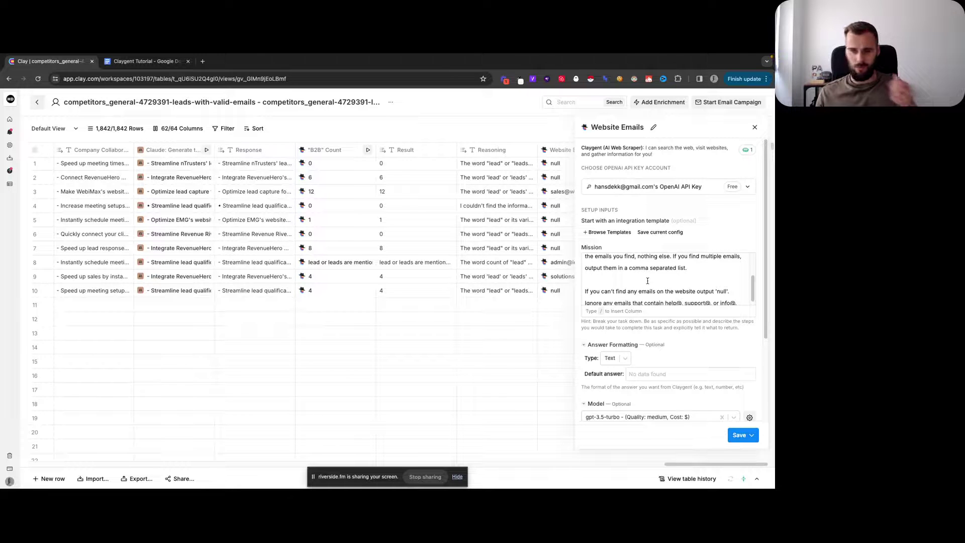
scroll(649, 281, down, 1)
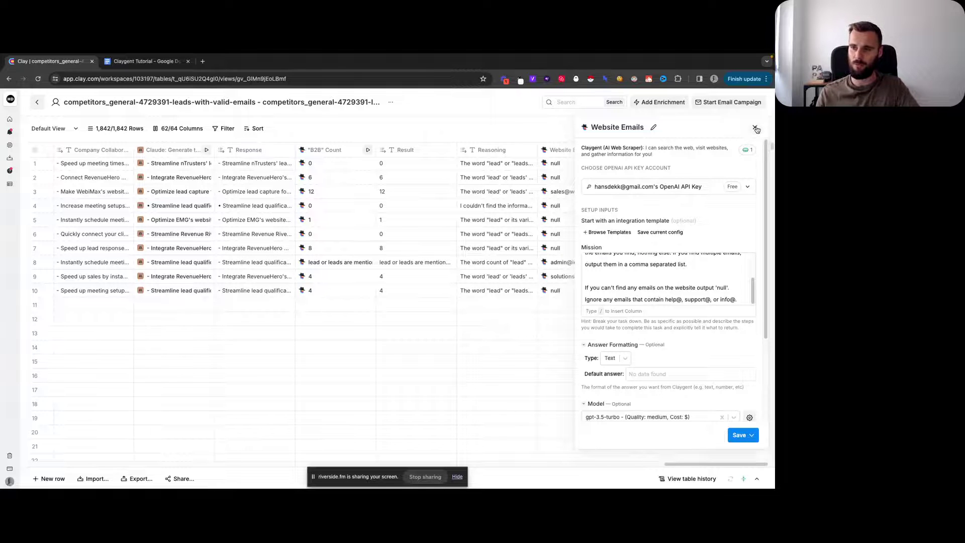
scroll(652, 345, down, 3)
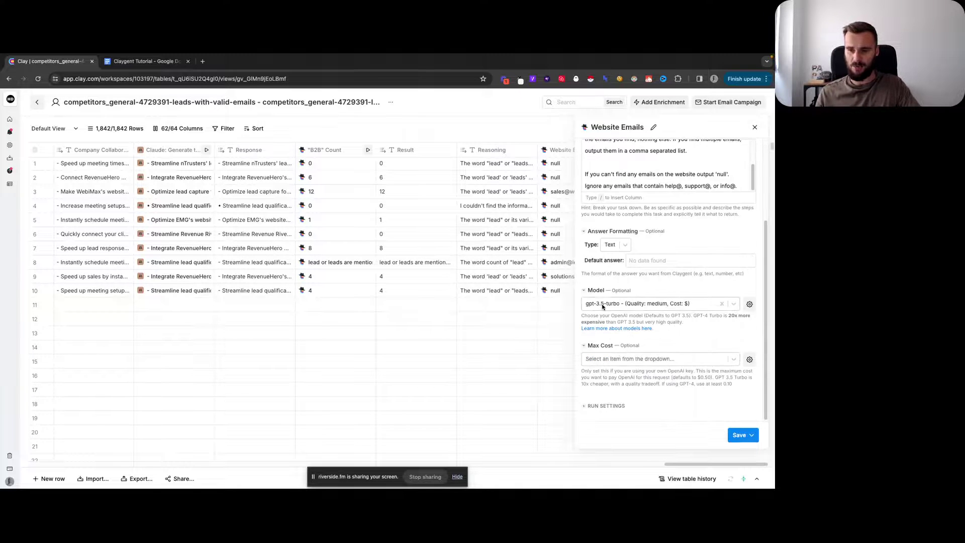
click(755, 127)
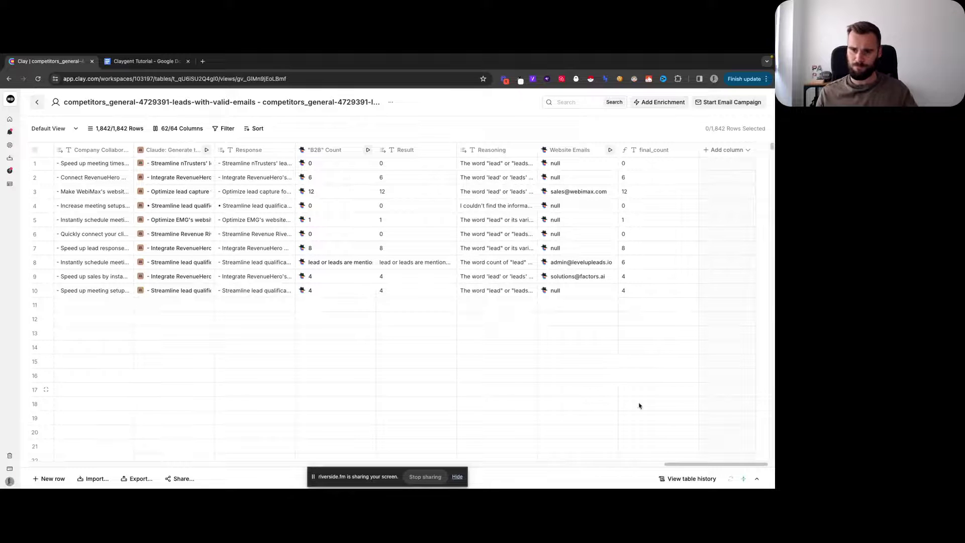